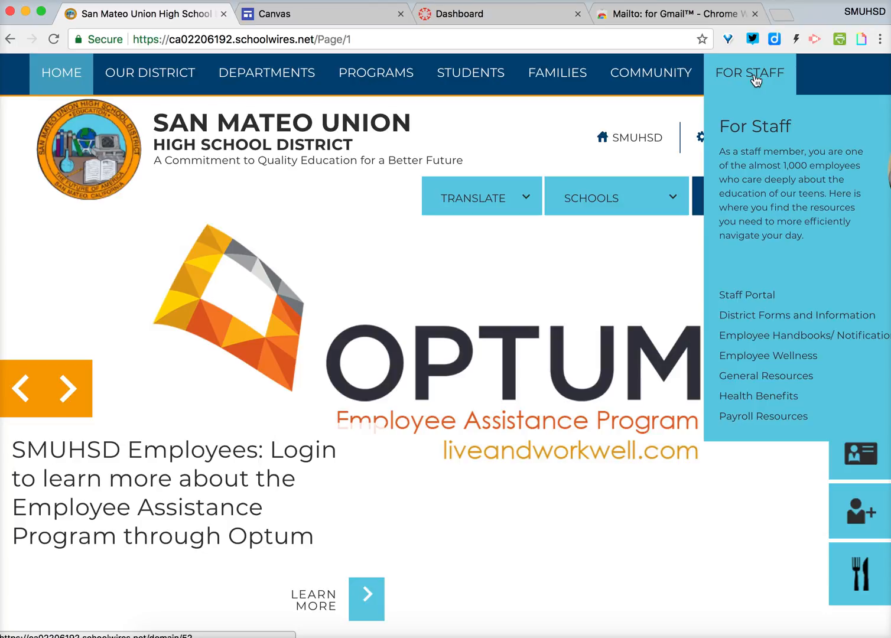
# - Open the Canvas site from the district's Staff Portal, and switch to the Canvas dashboard
pyautogui.click(741, 296)
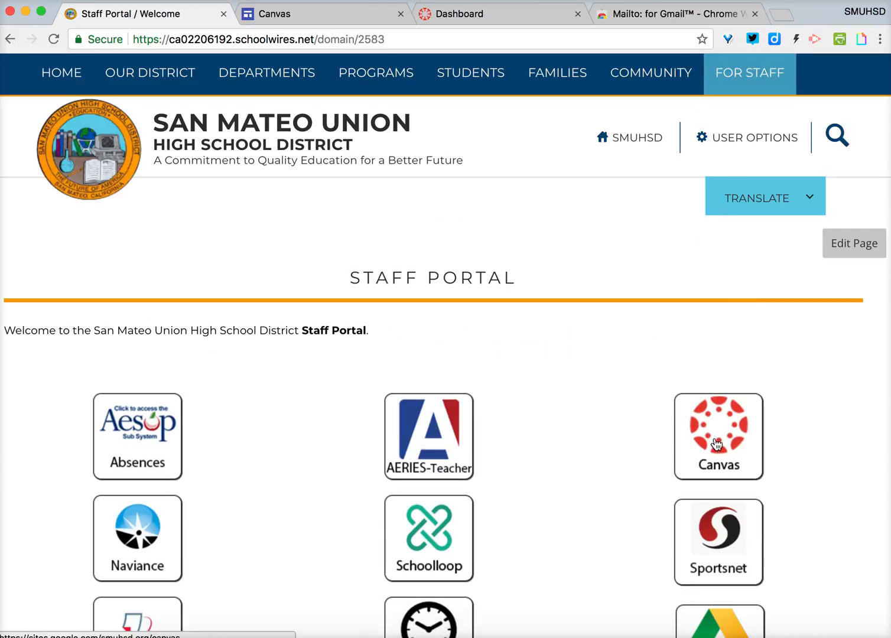
pyautogui.click(715, 445)
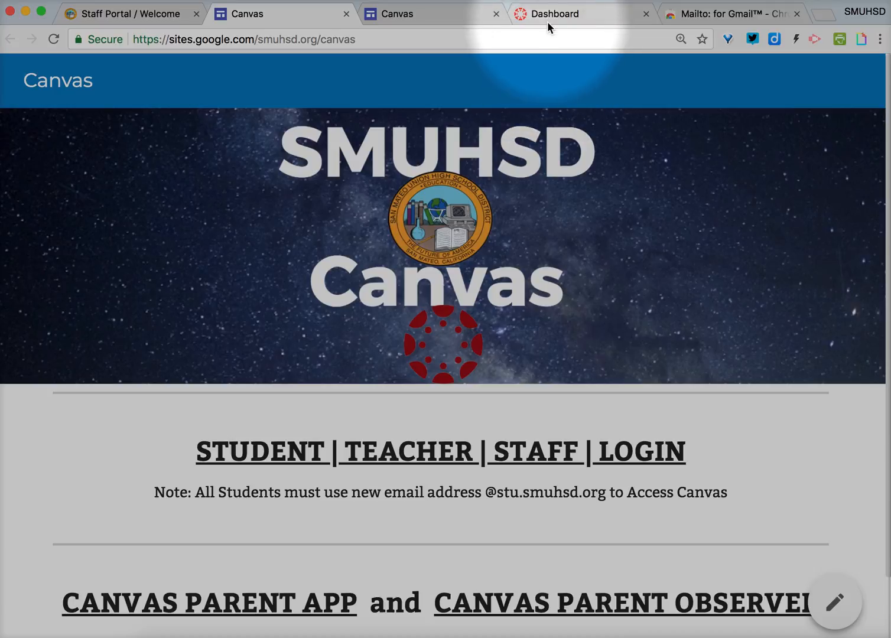
pyautogui.click(548, 13)
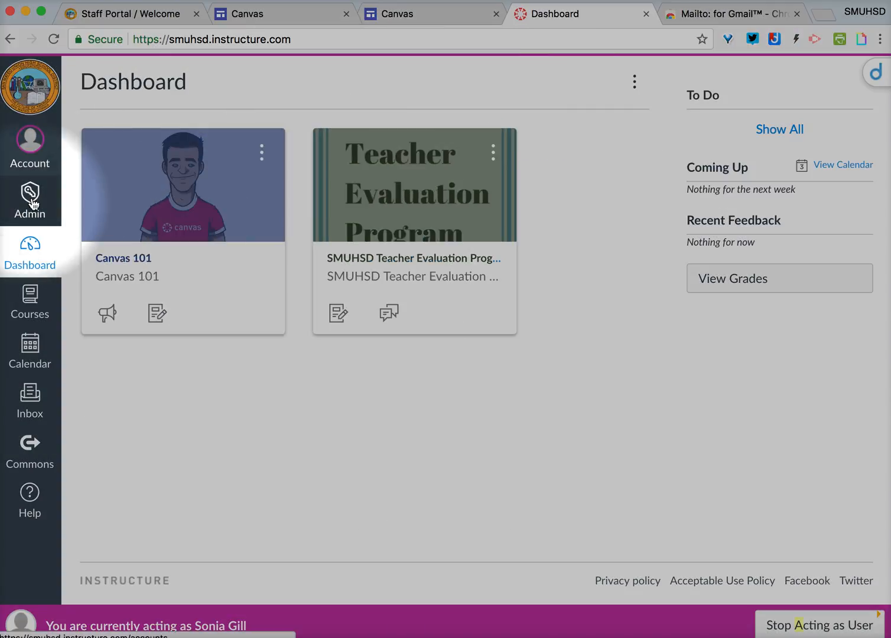
# - Open Grade Guardian in the San Mateo Union High School District admin account
pyautogui.click(30, 200)
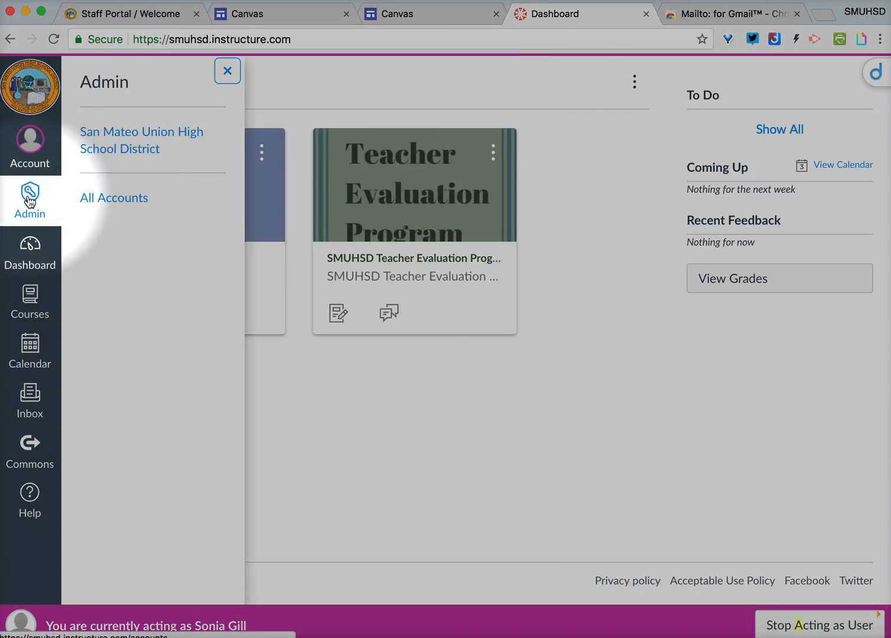
pyautogui.click(100, 148)
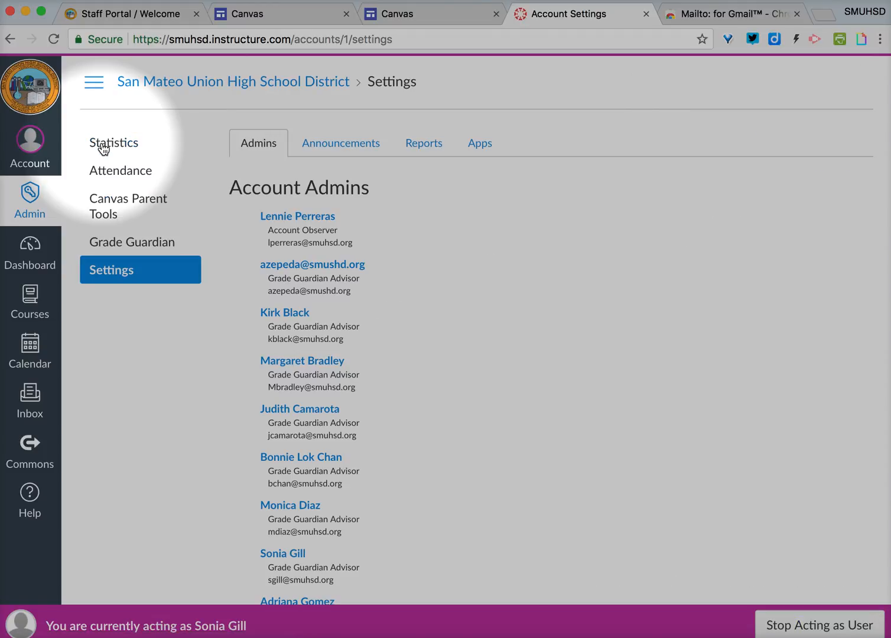
pyautogui.click(104, 244)
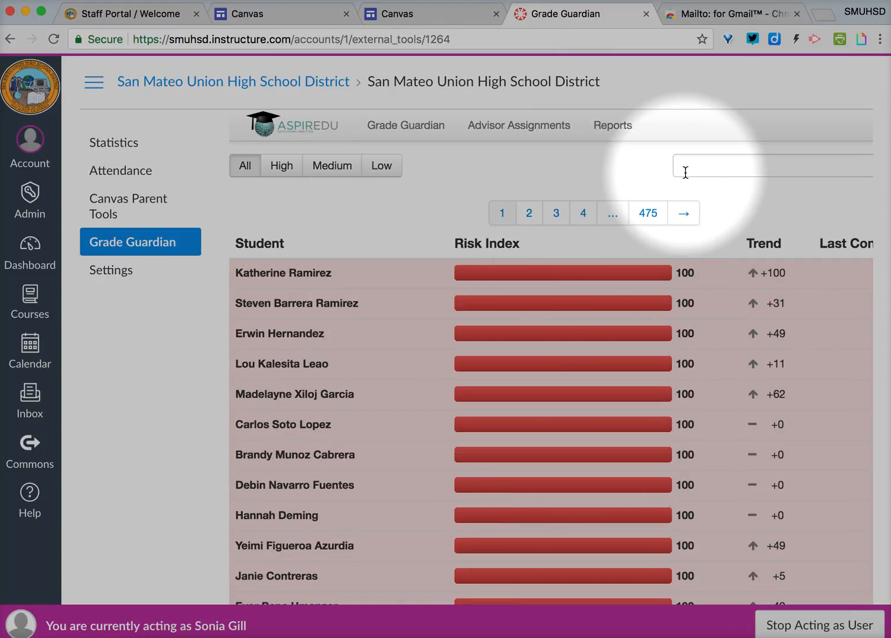
# - Search Grade Guardian for the student by first name and open the matching student's record
pyautogui.click(686, 168)
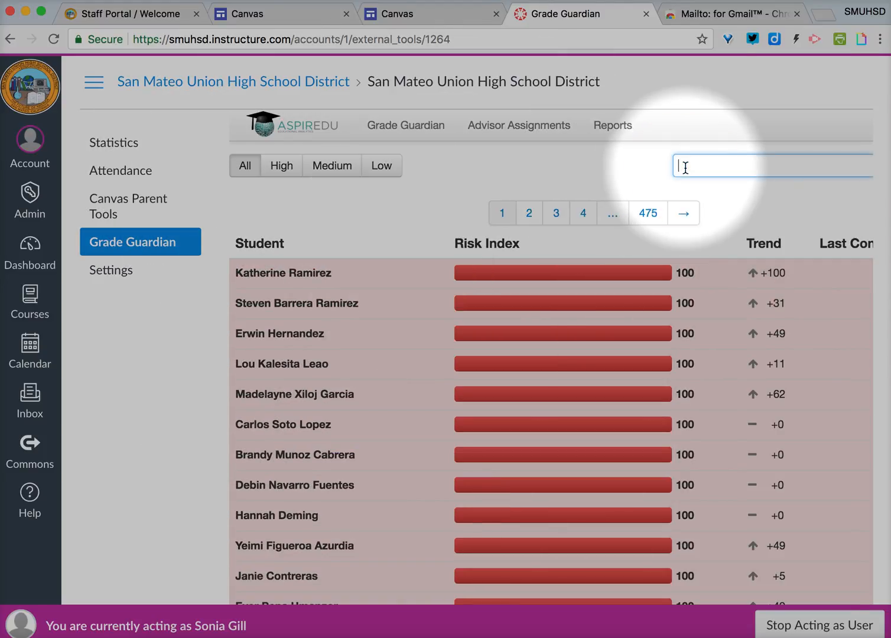
pyautogui.write('louis')
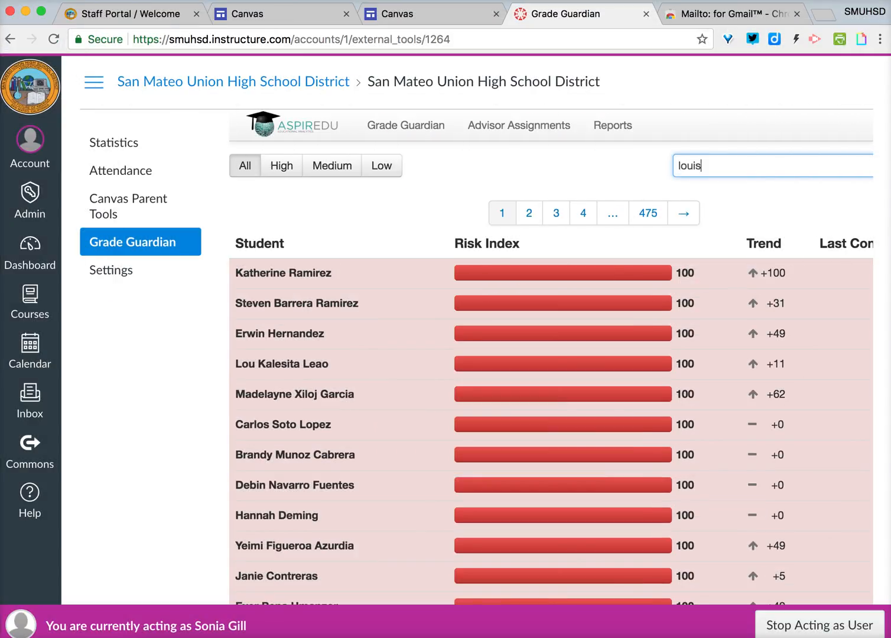
pyautogui.press('BackSpace')
pyautogui.press('BackSpace')
pyautogui.write('is')
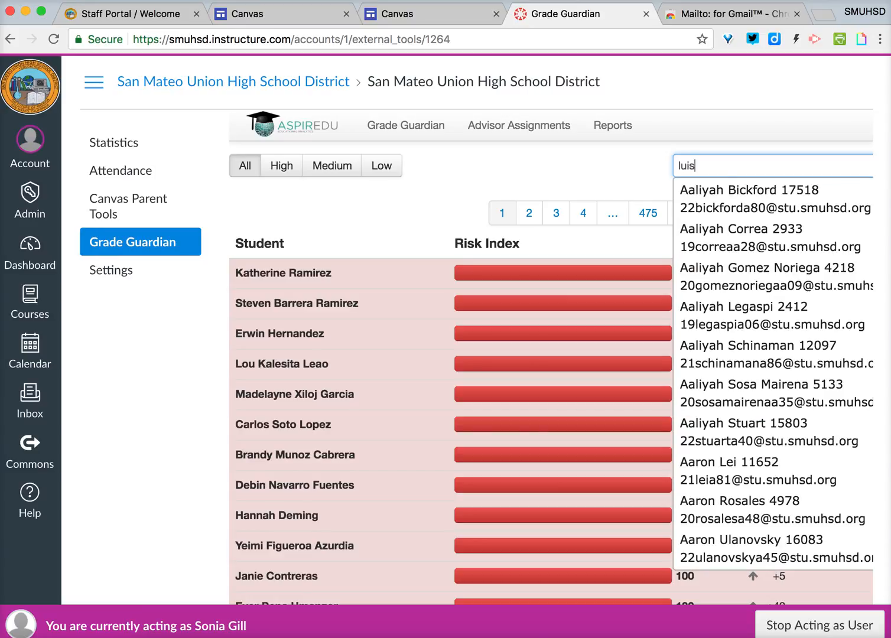
pyautogui.click(698, 190)
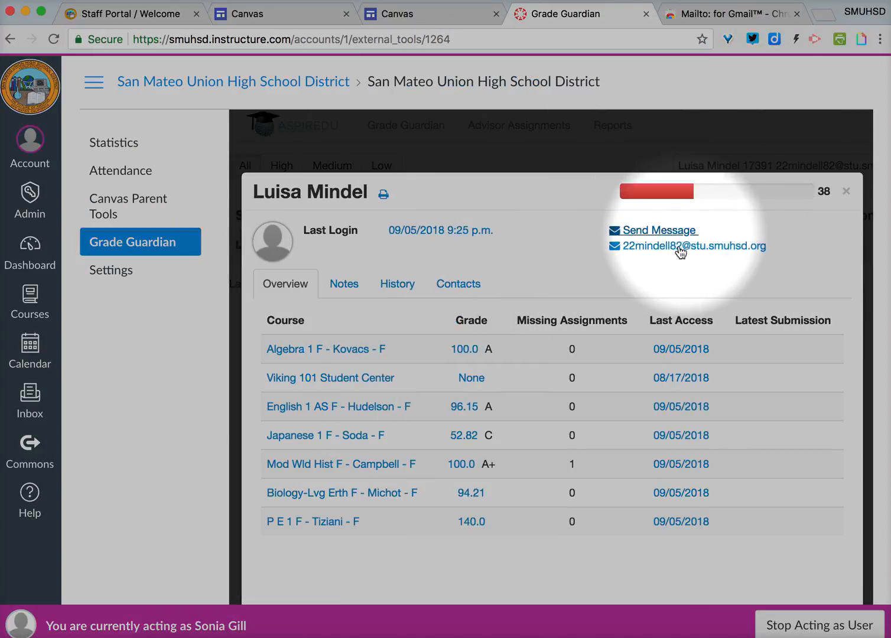
# - Open a new Canvas message to the student from the record, and close it and its page without sending
pyautogui.click(643, 234)
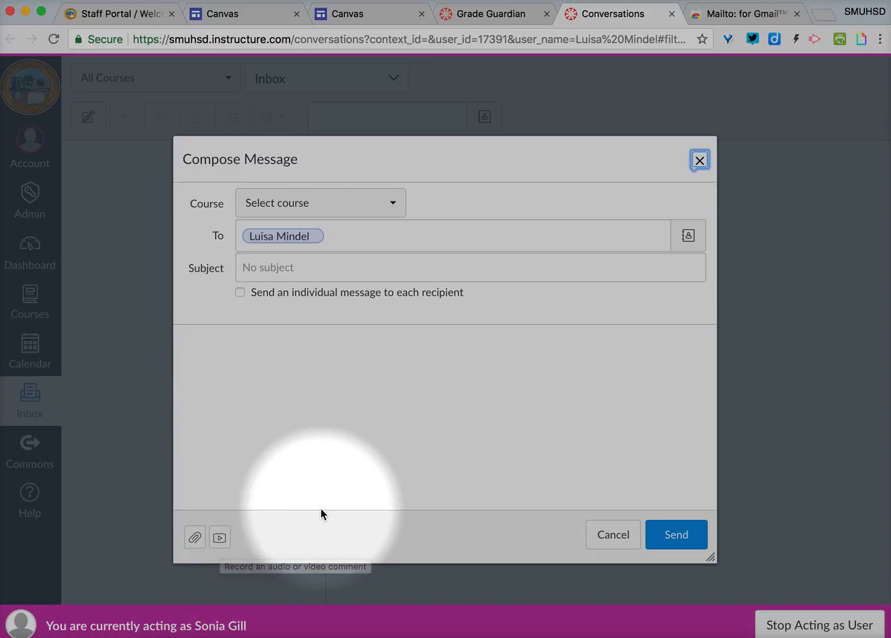
pyautogui.click(699, 160)
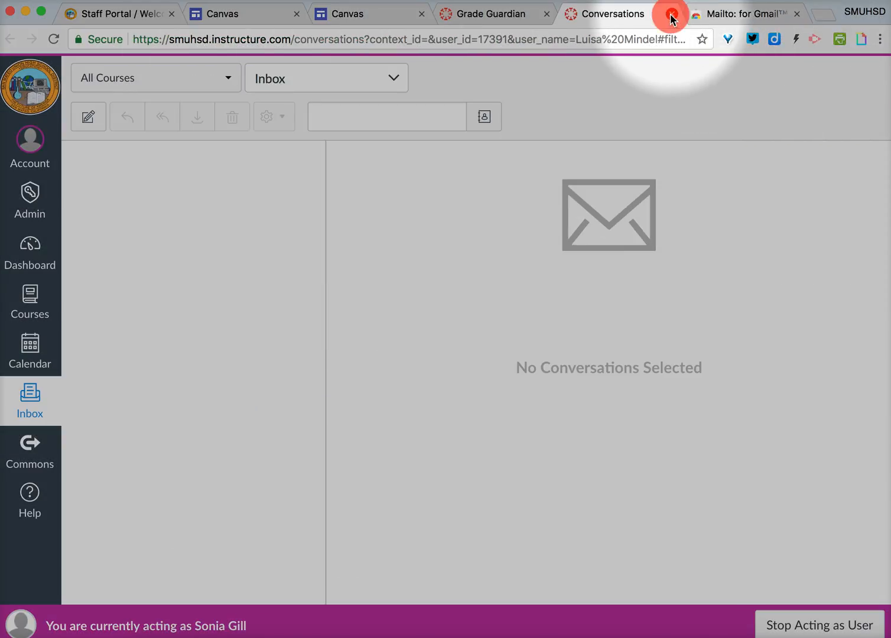
pyautogui.click(671, 14)
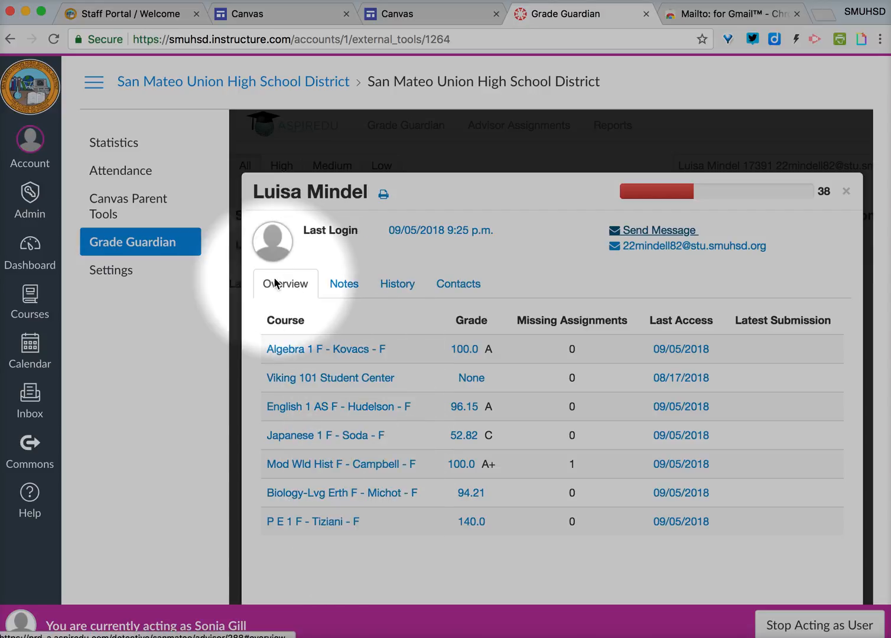
# - Show the student's contacts and review the advisor and instructor lists
pyautogui.click(465, 290)
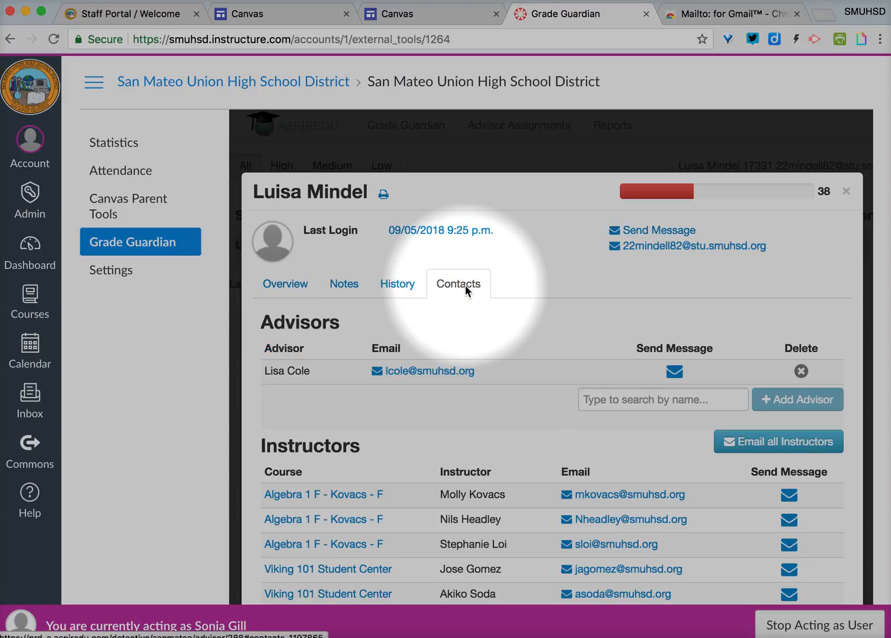
pyautogui.scroll(-2, 552, 284)
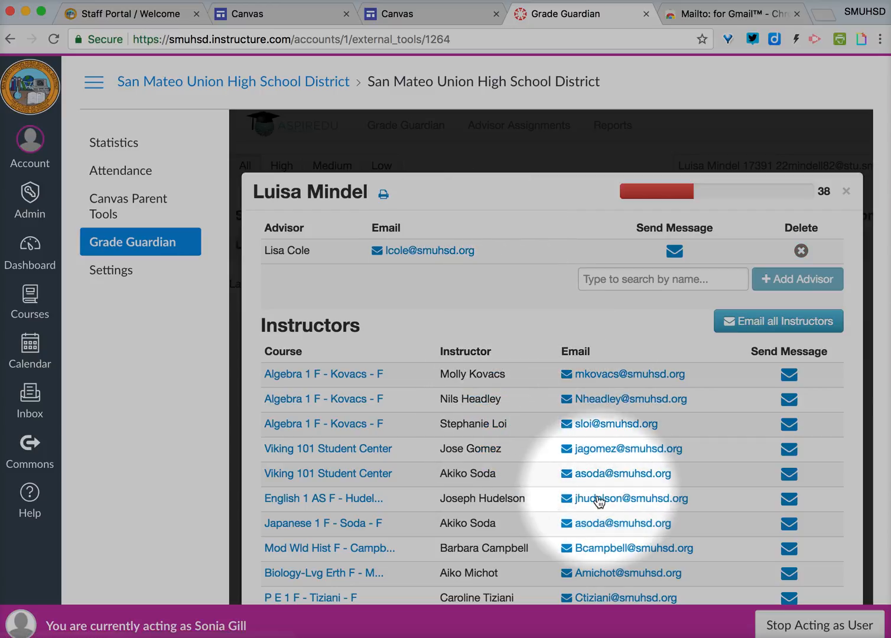
pyautogui.scroll(-1, 585, 560)
pyautogui.scroll(1, 583, 565)
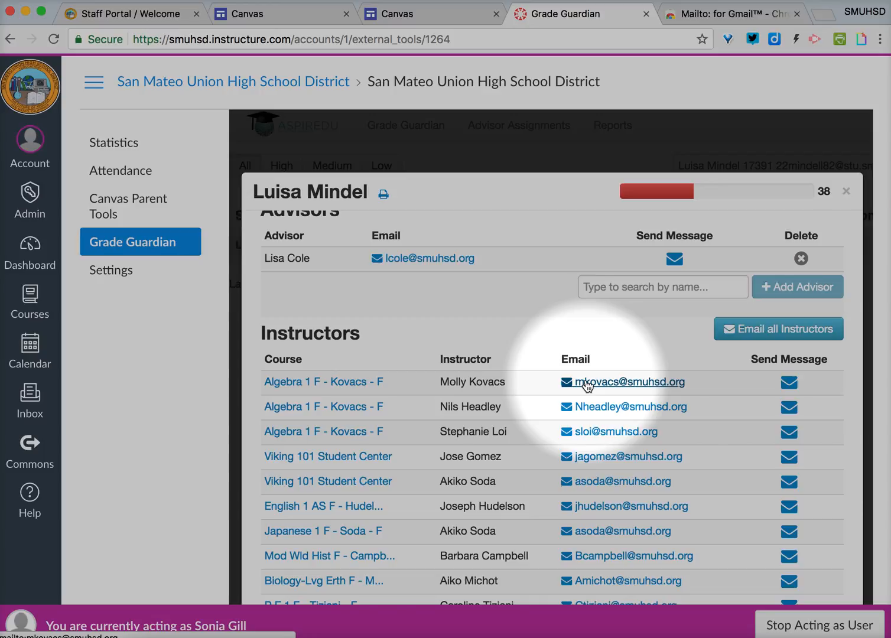
# - Start an email to all of the student's instructors, expand the full recipient list, and close the draft unsent
pyautogui.click(776, 334)
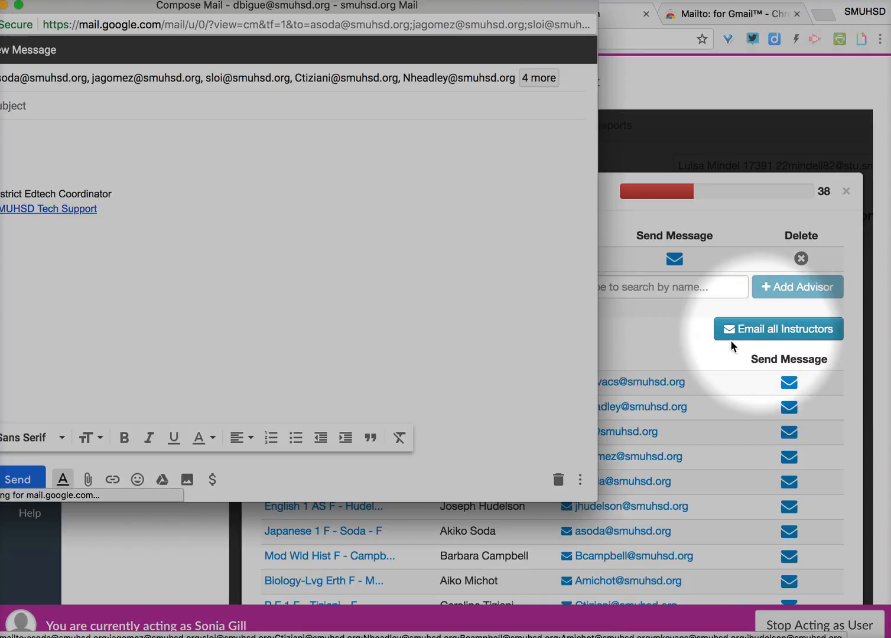
pyautogui.moveTo(380, 12); pyautogui.dragTo(385, 145)
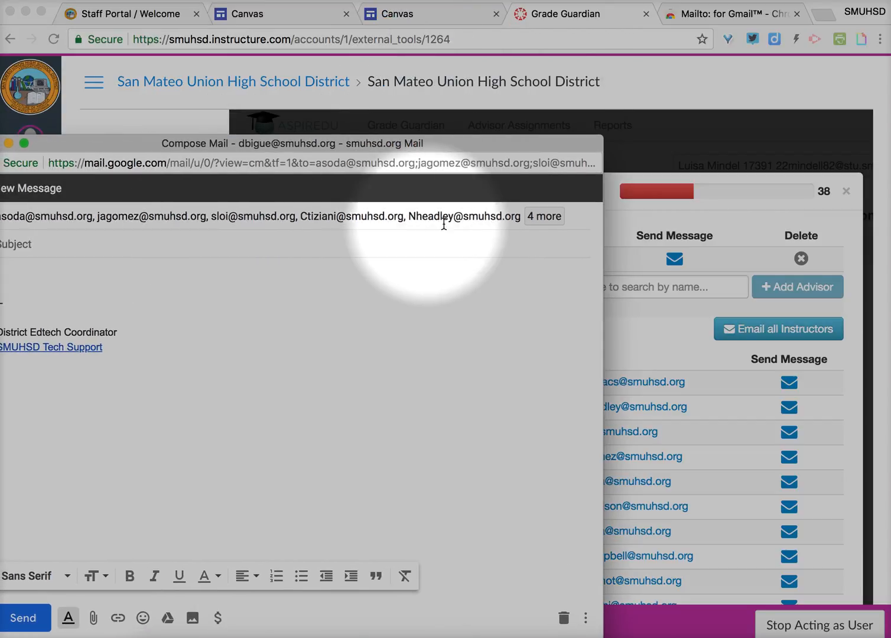
pyautogui.click(544, 217)
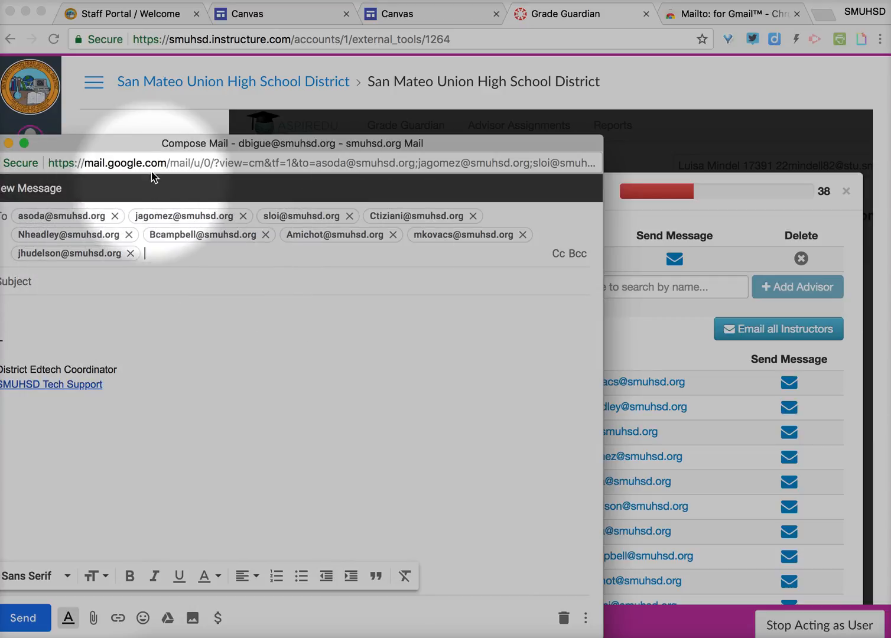
pyautogui.moveTo(136, 147); pyautogui.dragTo(231, 150)
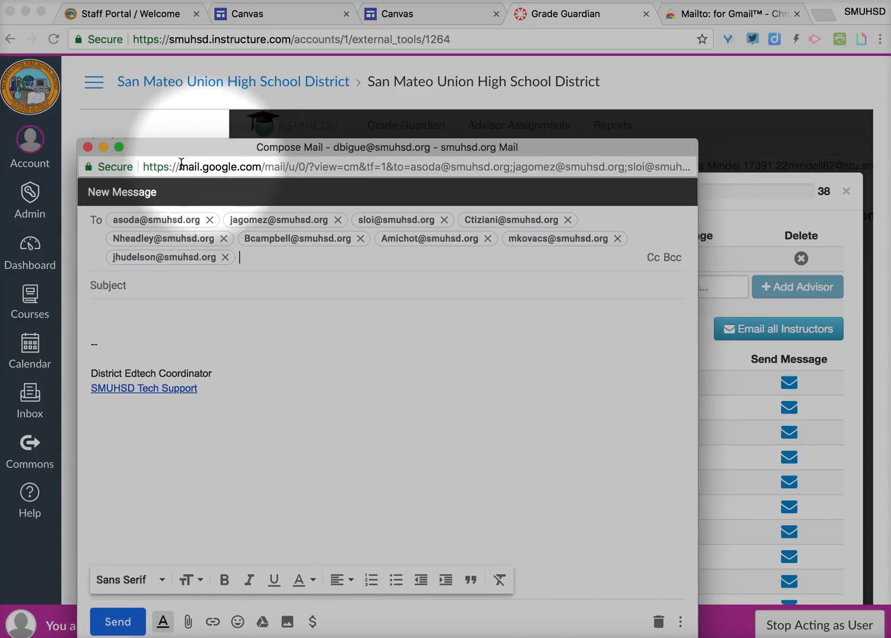
pyautogui.click(87, 147)
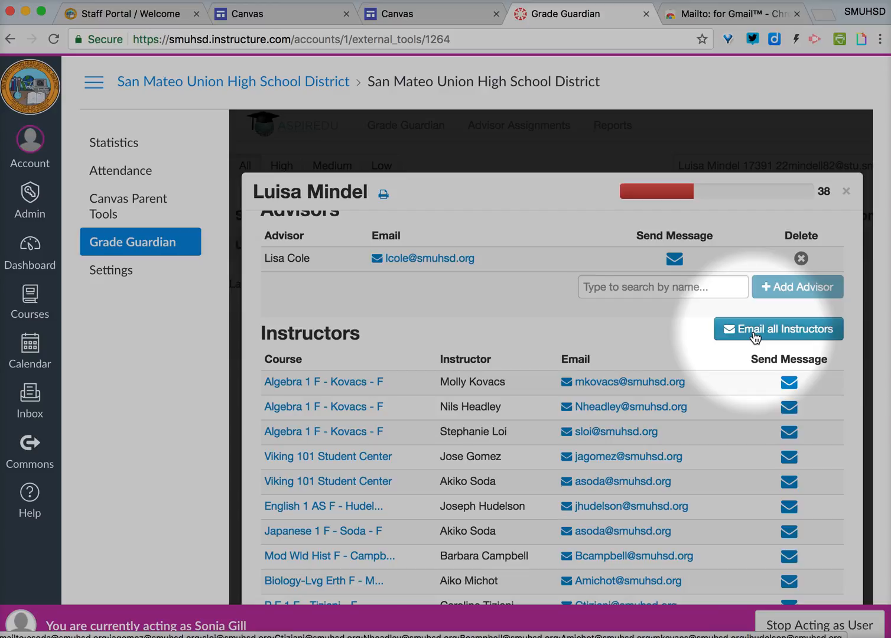
# - View the Mailto: for Gmail extension page in the Chrome Web Store and return to Grade Guardian
pyautogui.click(697, 16)
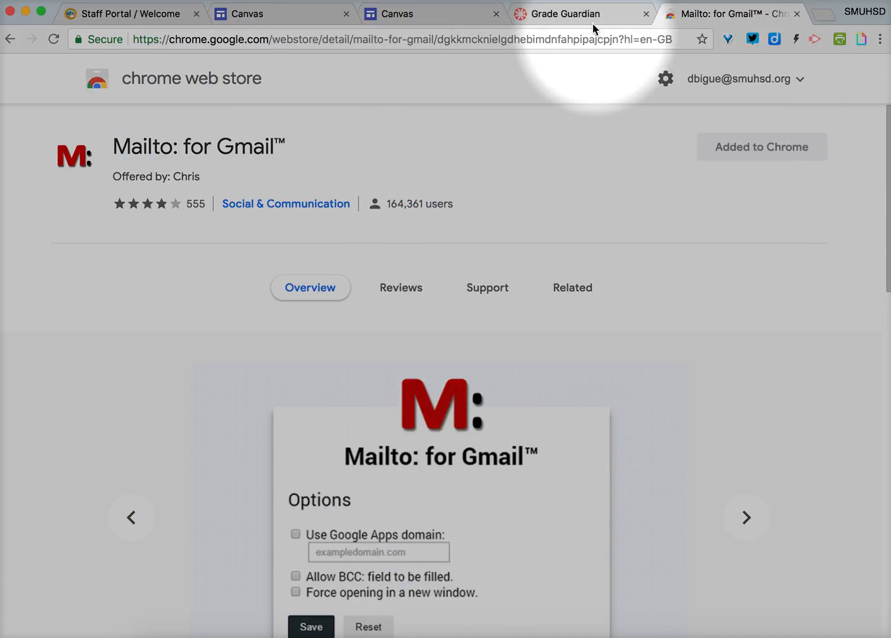
pyautogui.click(584, 14)
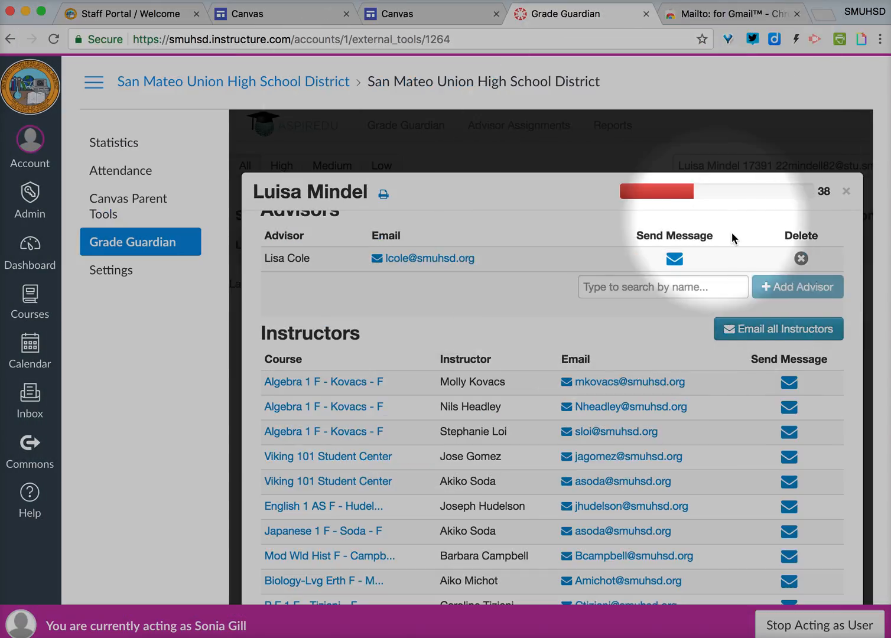
# - Start the email to all instructors again, move its window into full view, and close it unsent
pyautogui.click(761, 330)
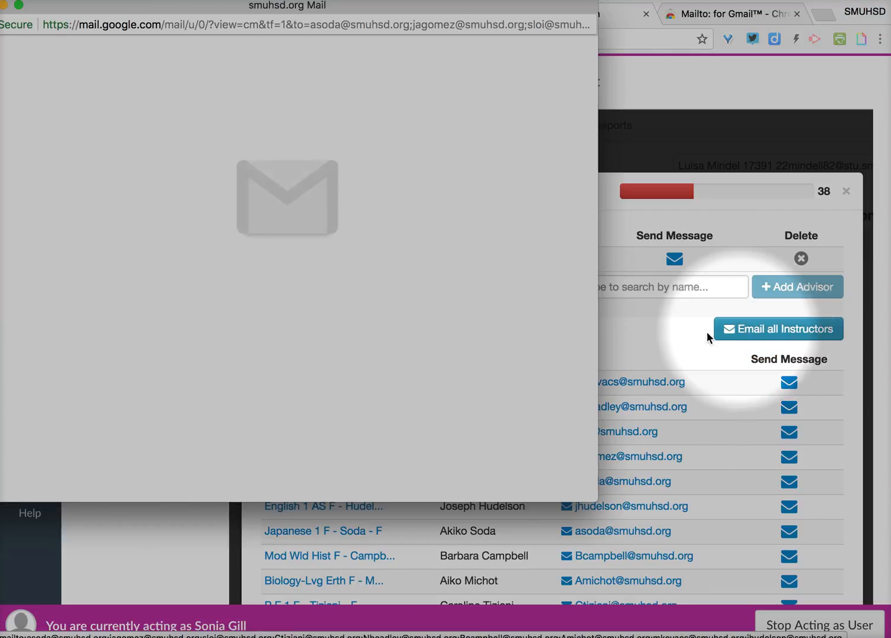
pyautogui.moveTo(302, 11); pyautogui.dragTo(471, 130)
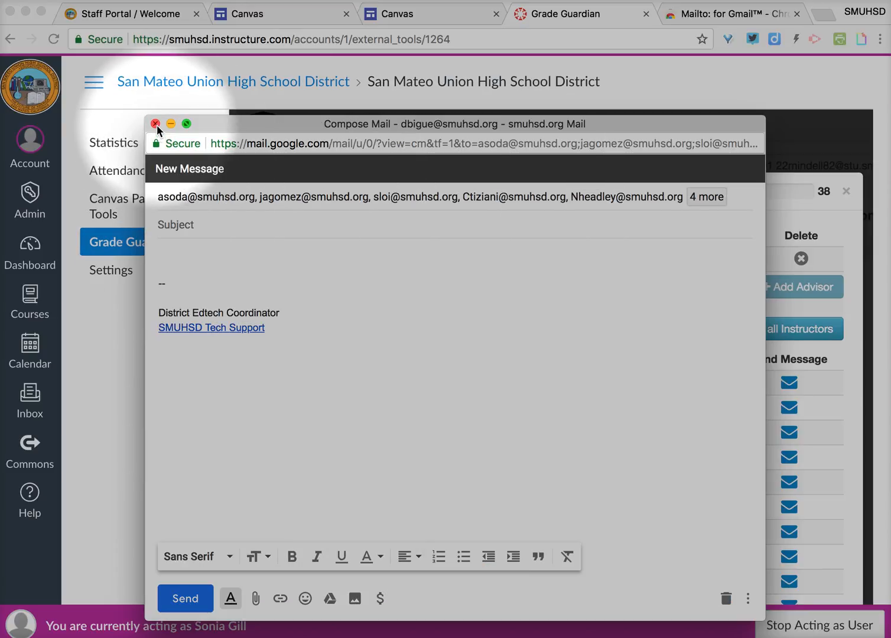
pyautogui.click(155, 124)
pyautogui.scroll(-1, 537, 282)
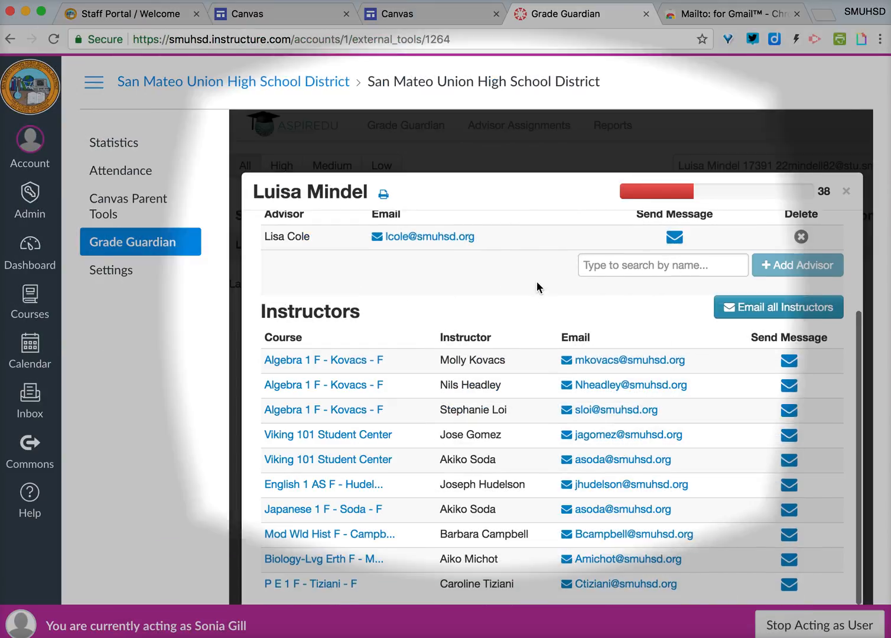